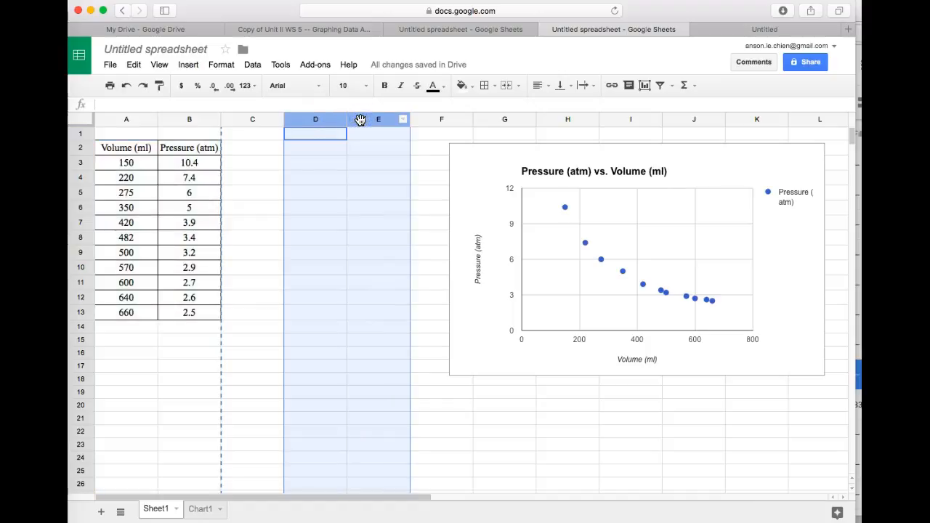
# - Paste a copy of the Volume and Pressure table into columns D and E
pyautogui.press('super+v')
pyautogui.click(253, 208)
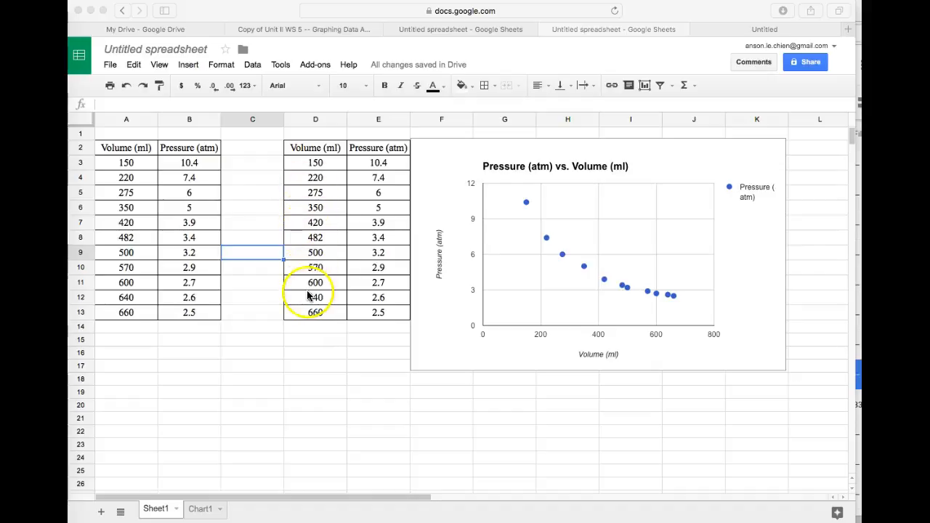
# - Rename the copied volume header in D2 to "1/Vol (1/ml)"
pyautogui.click(305, 148)
pyautogui.click(305, 148)
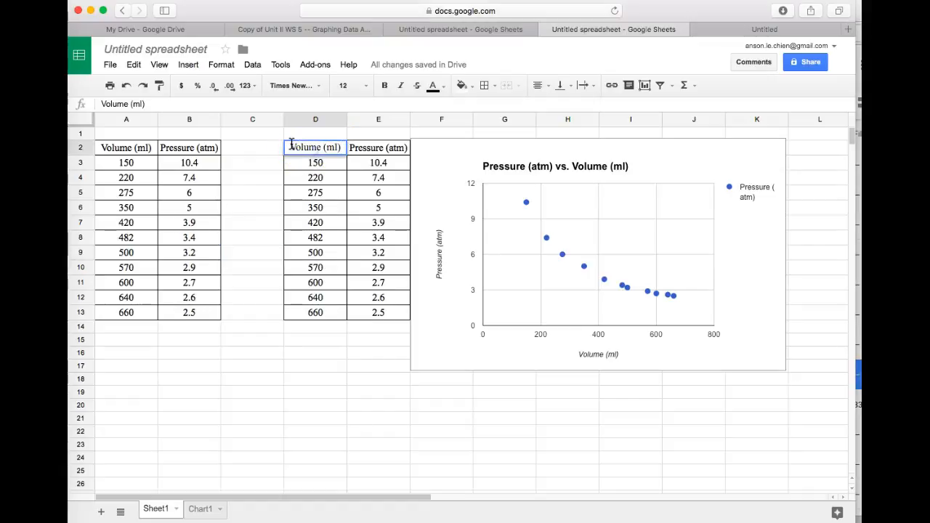
pyautogui.doubleClick(291, 145)
pyautogui.write('1/')
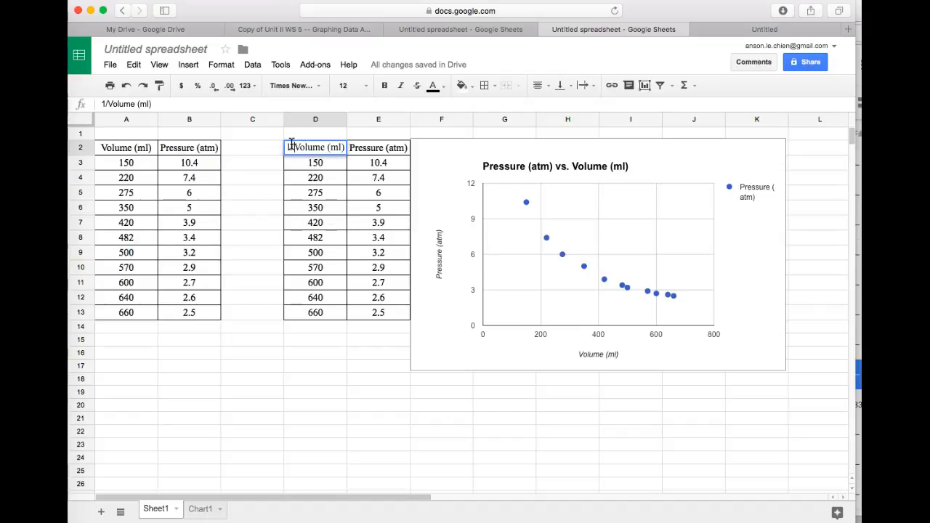
pyautogui.click(331, 147)
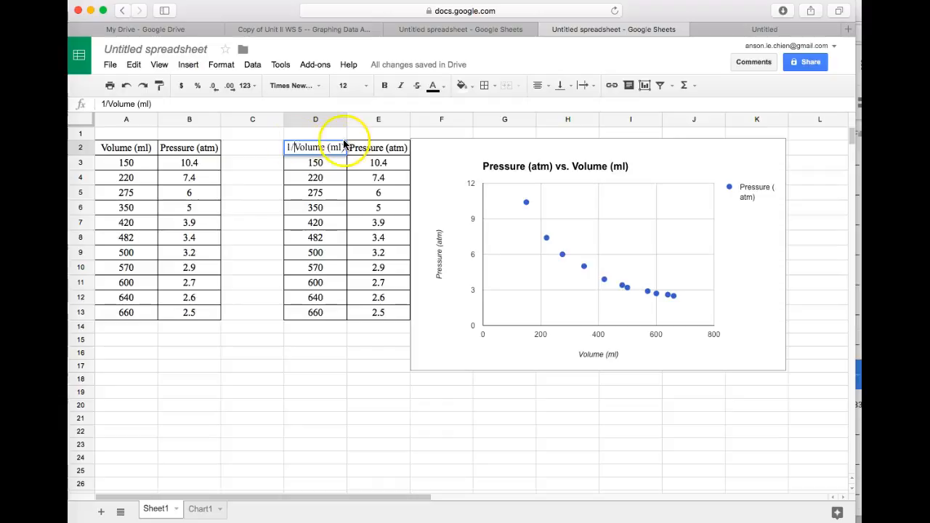
pyautogui.click(326, 149)
pyautogui.press('BackSpace')
pyautogui.press('BackSpace')
pyautogui.press('BackSpace')
pyautogui.click(323, 148)
pyautogui.write('1/')
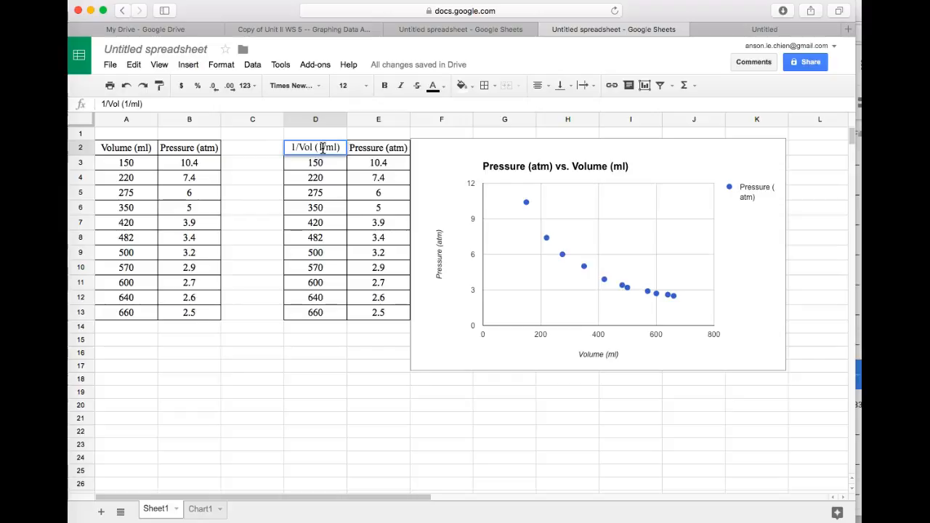
pyautogui.click(311, 148)
# - Replace the first volume value in D3 with the formula =1/A3
pyautogui.click(307, 165)
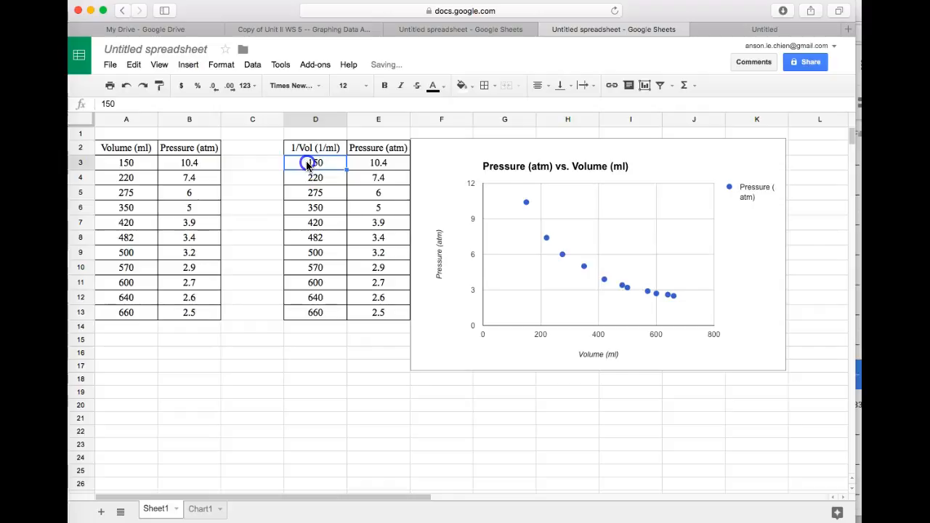
pyautogui.press('BackSpace')
pyautogui.press('BackSpace')
pyautogui.press('BackSpace')
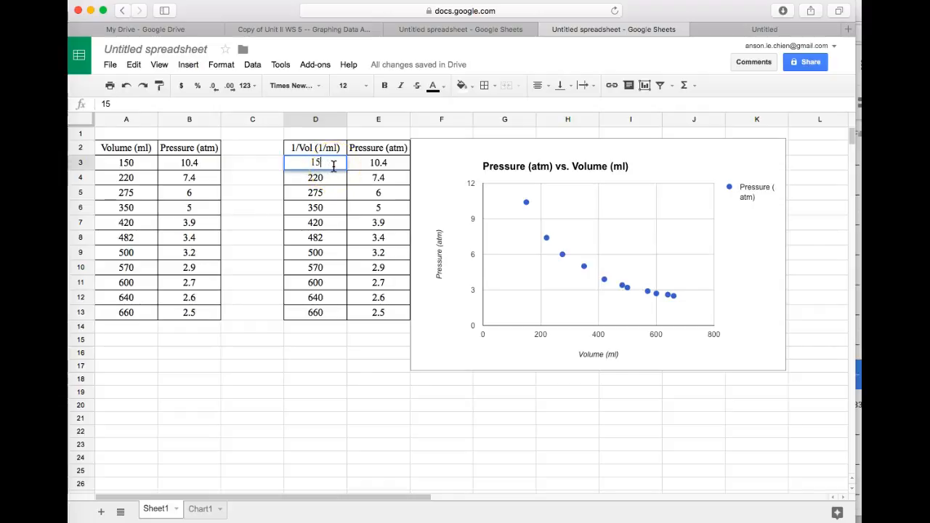
pyautogui.click(343, 166)
pyautogui.click(296, 162)
pyautogui.write('=')
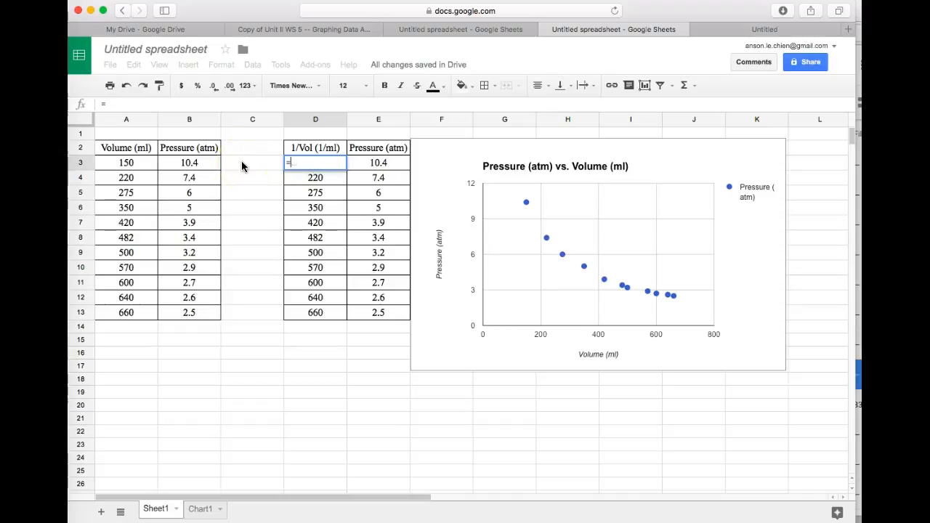
pyautogui.write('1')
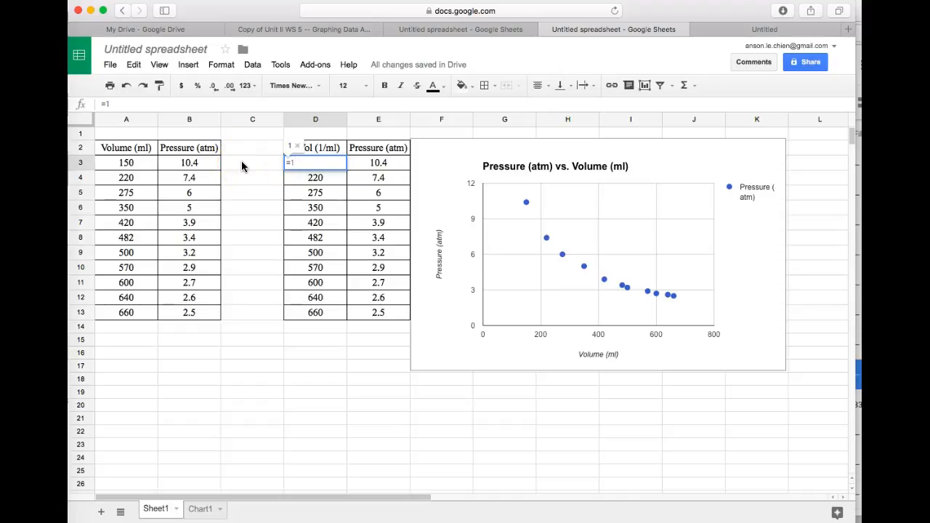
pyautogui.write('/')
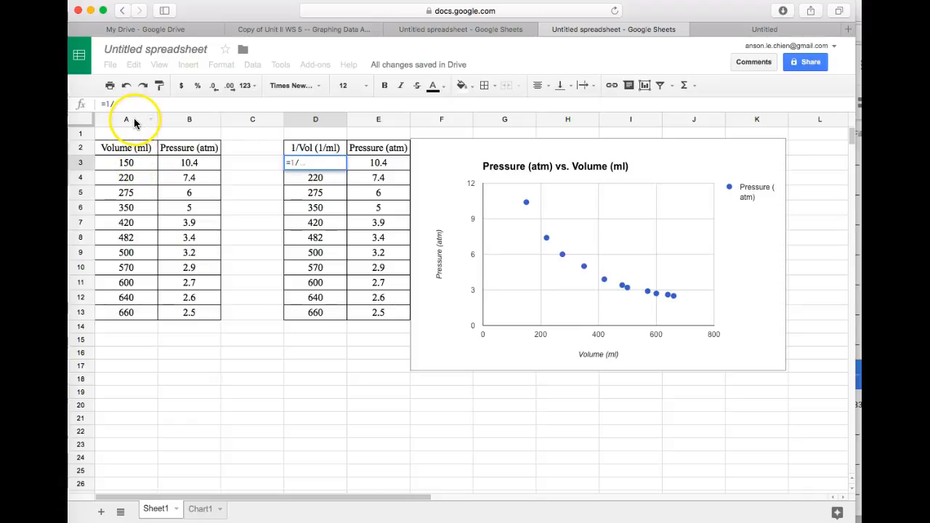
pyautogui.click(134, 164)
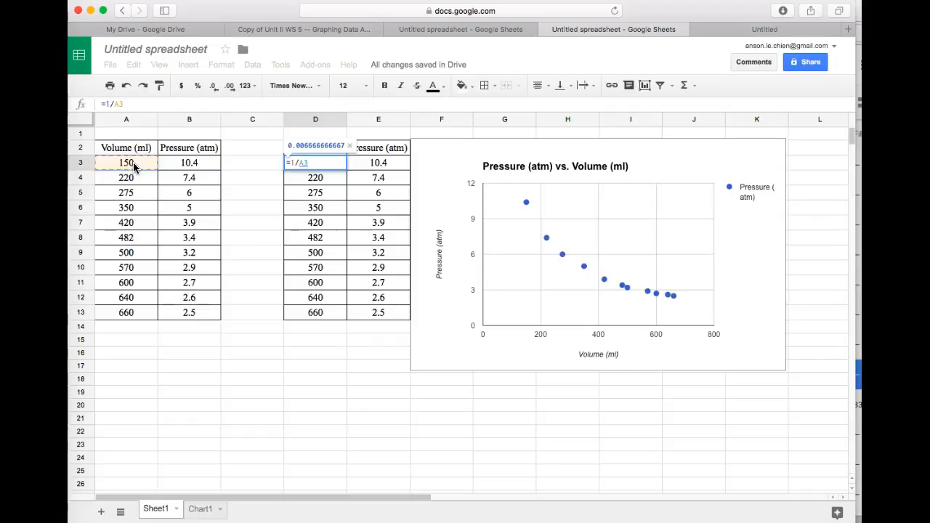
pyautogui.press('Return')
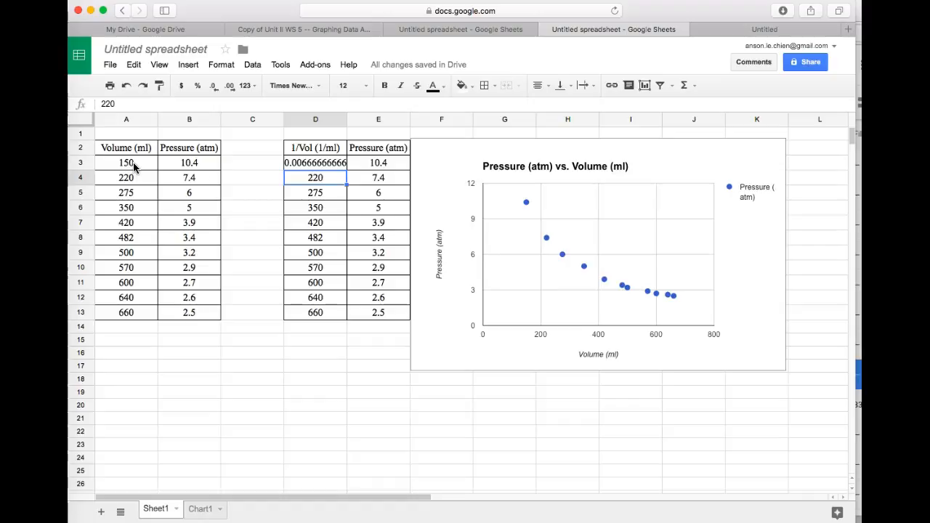
# - Fill the D3 formula down through D13
pyautogui.click(316, 163)
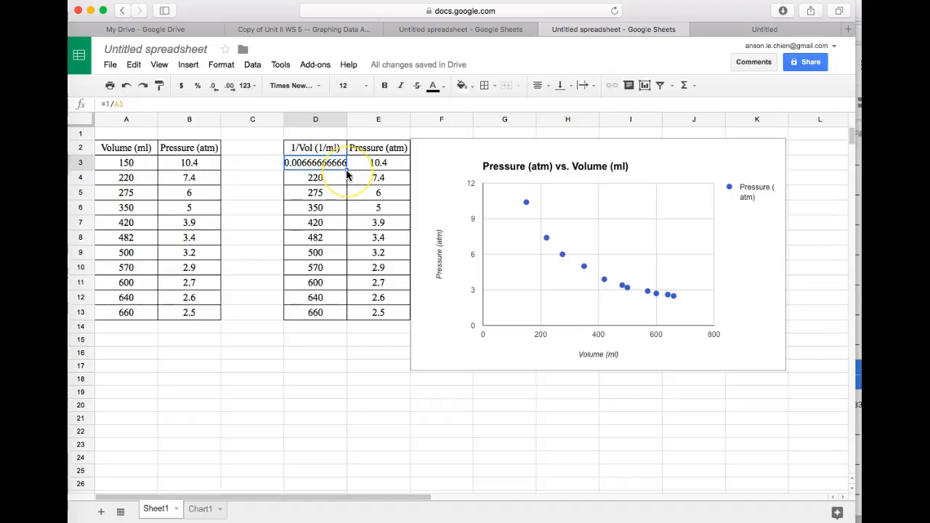
pyautogui.moveTo(346, 169); pyautogui.dragTo(340, 318)
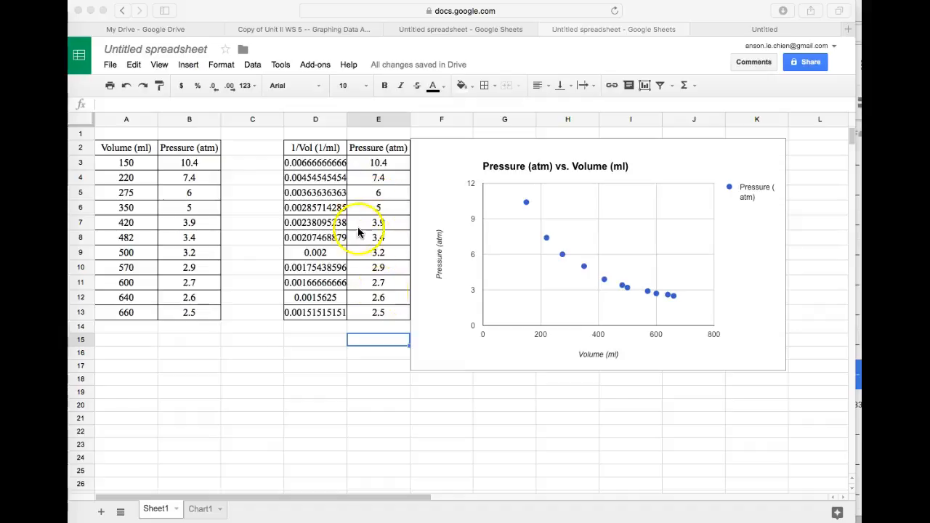
# - Select D1:E13 and insert a scatter chart from it
pyautogui.click(328, 149)
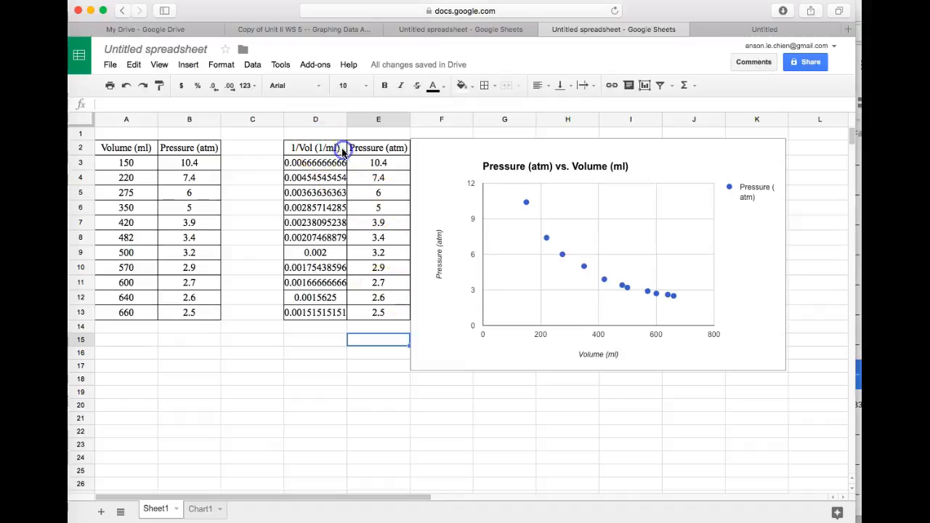
pyautogui.moveTo(327, 129); pyautogui.dragTo(367, 316)
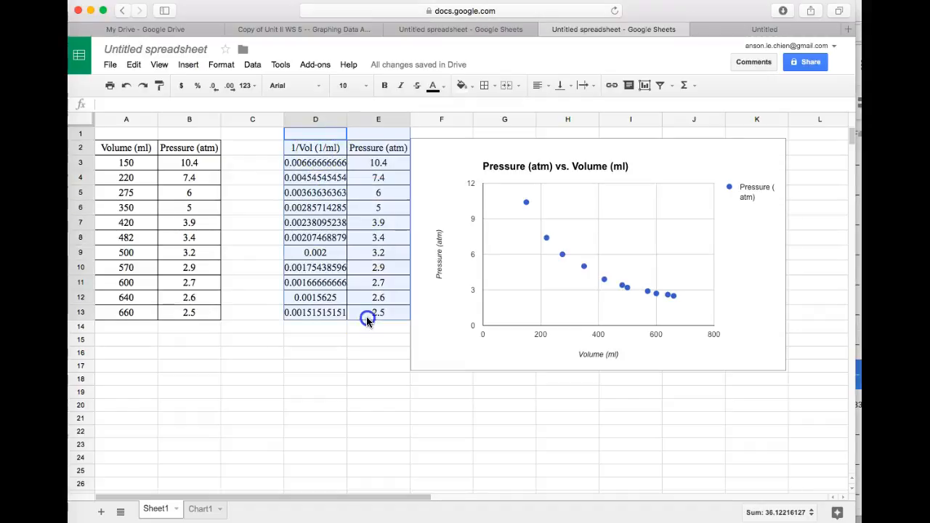
pyautogui.click(647, 85)
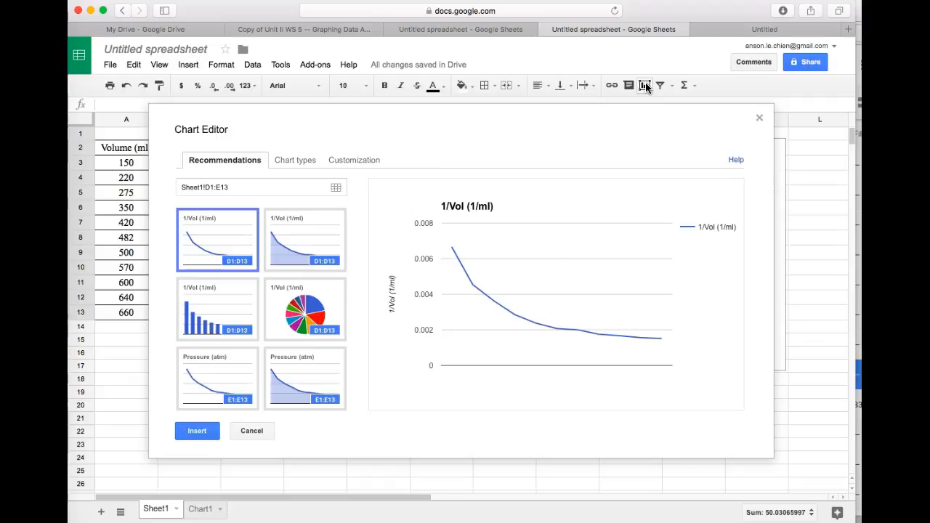
pyautogui.click(309, 166)
pyautogui.moveTo(360, 278); pyautogui.dragTo(355, 354)
pyautogui.click(207, 313)
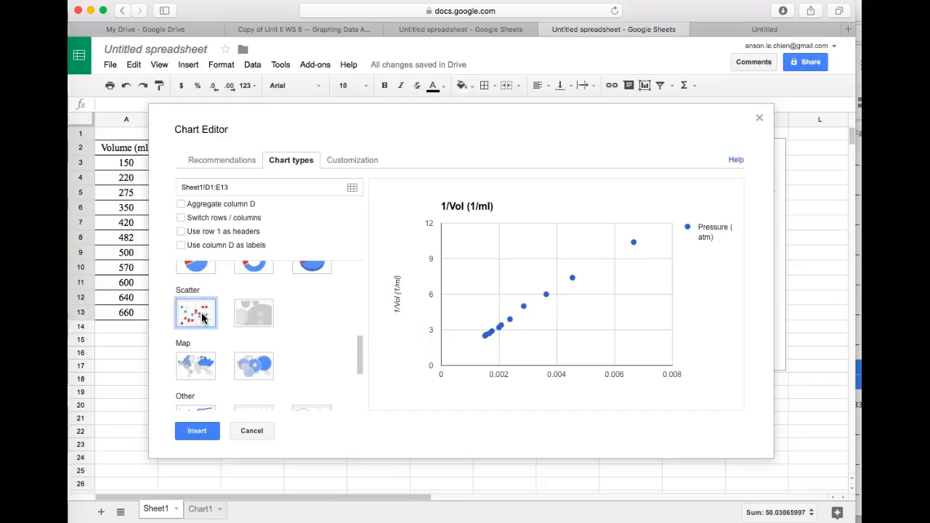
pyautogui.click(202, 431)
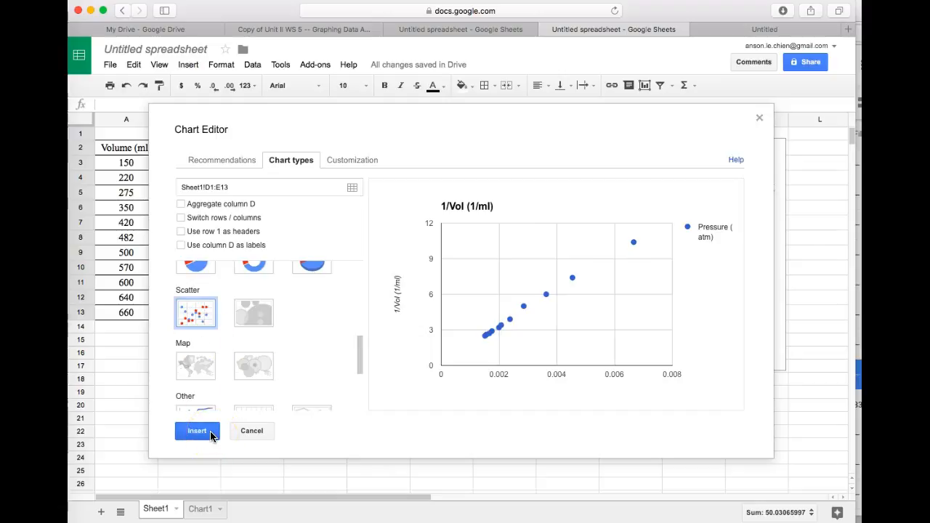
pyautogui.click(202, 431)
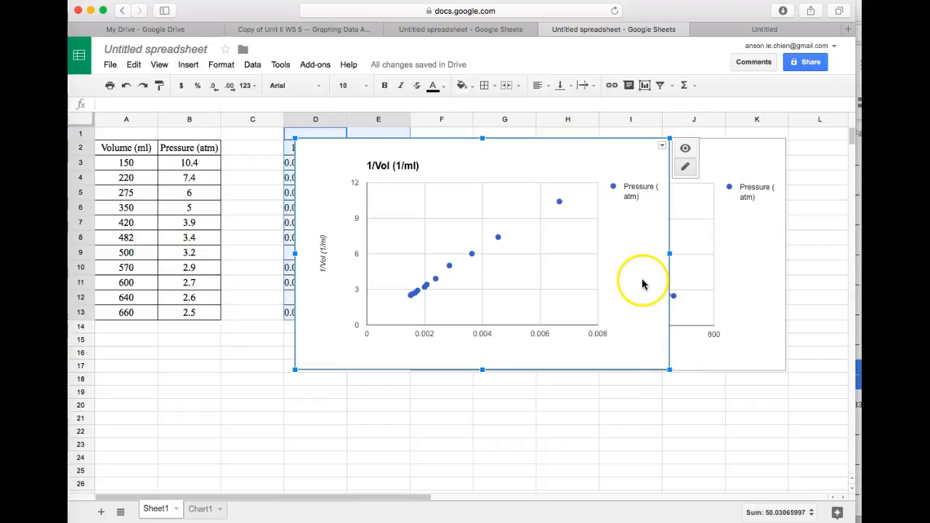
# - Move the new scatter chart down beside the data, overlapping the original chart
pyautogui.moveTo(593, 160); pyautogui.dragTo(677, 222)
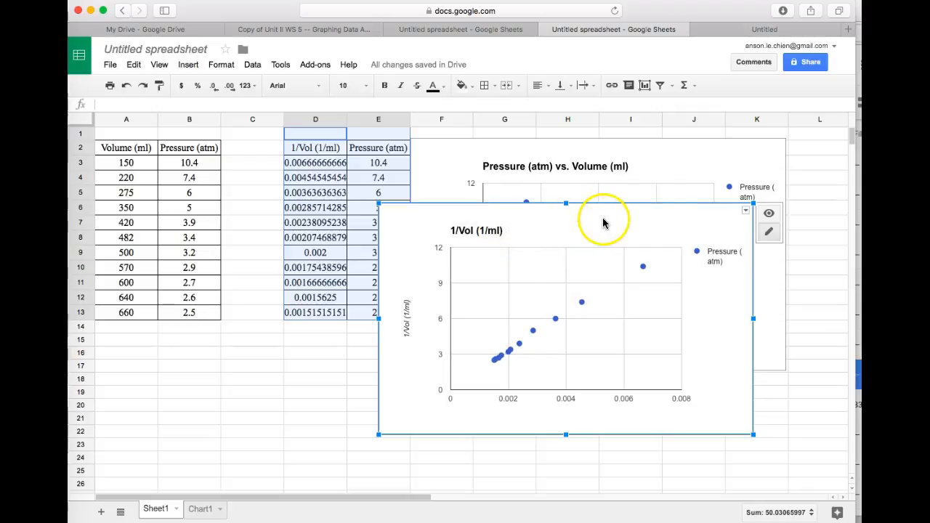
pyautogui.click(417, 318)
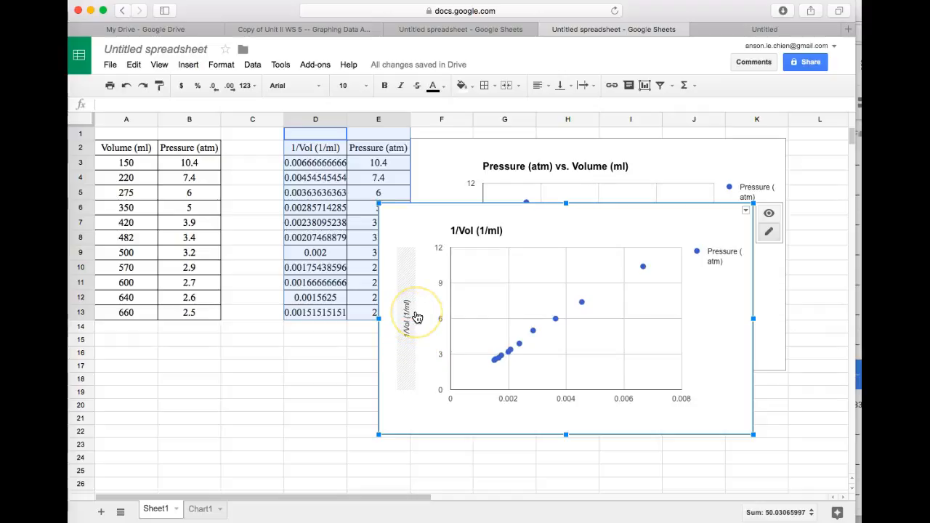
# - Open the chart's advanced editor and set the chart title to "Pressure vs. the Inverse of the Volume"
pyautogui.click(745, 212)
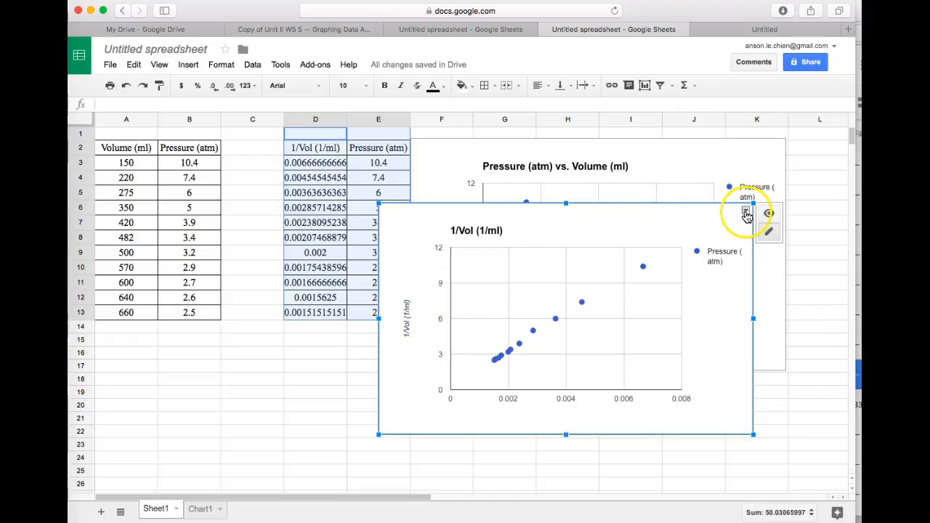
pyautogui.click(744, 211)
pyautogui.click(695, 229)
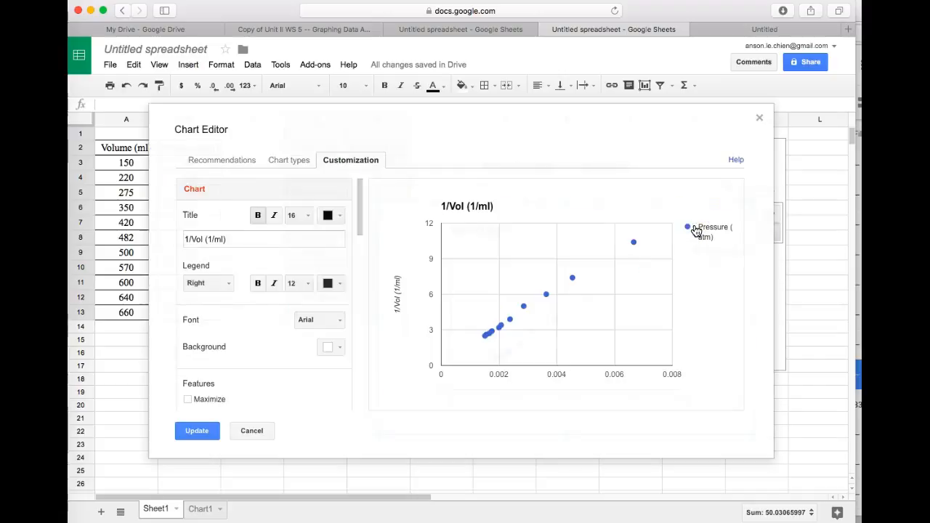
pyautogui.click(250, 243)
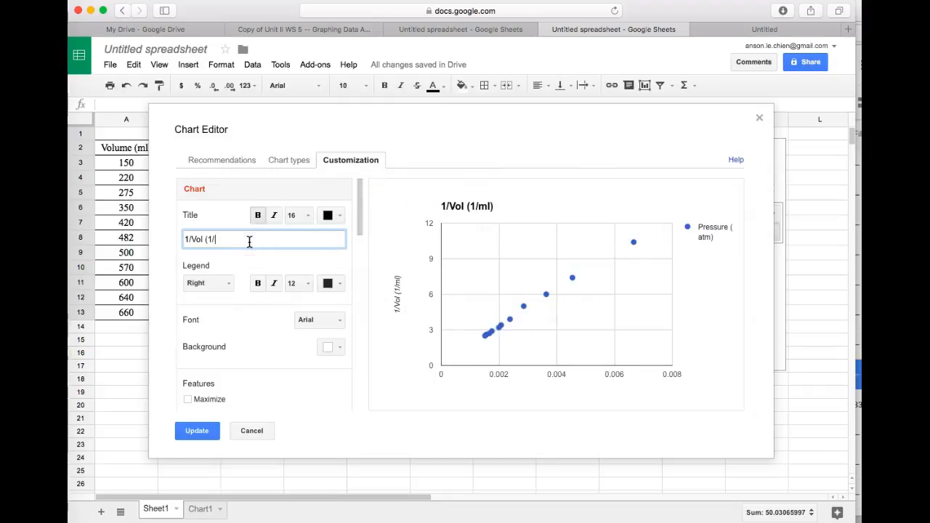
pyautogui.write('Pressure vs. the Inverse of the Volume')
pyautogui.click(274, 281)
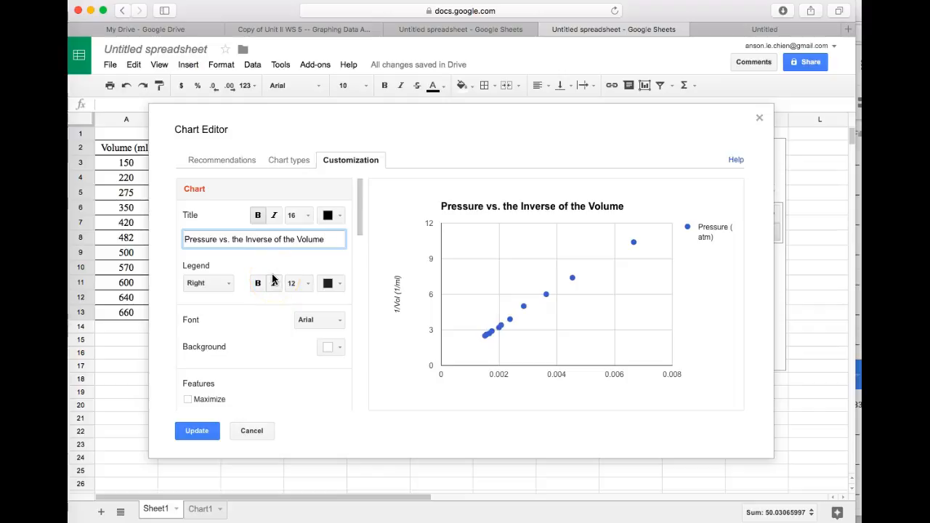
# - Set the horizontal axis title to "1/Volume (1/mL)"
pyautogui.scroll(-3, 272, 279)
pyautogui.scroll(-5, 272, 280)
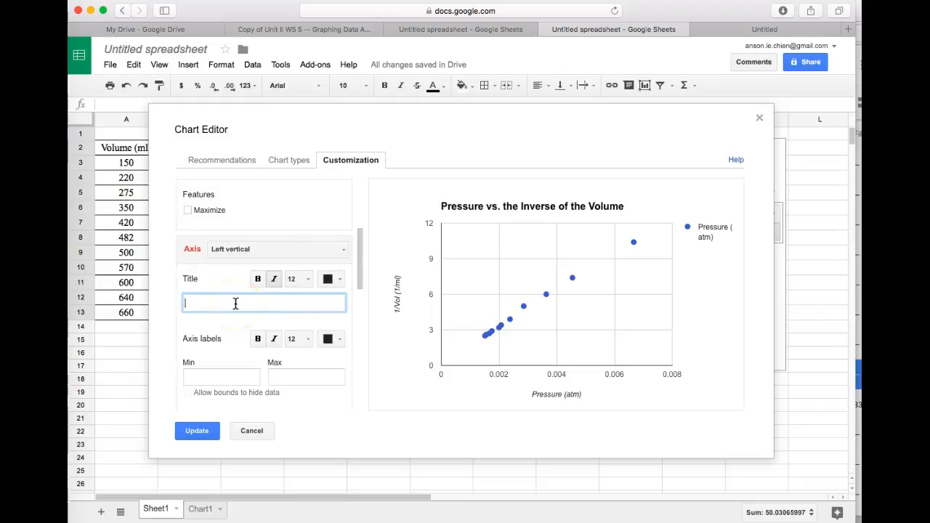
pyautogui.click(251, 299)
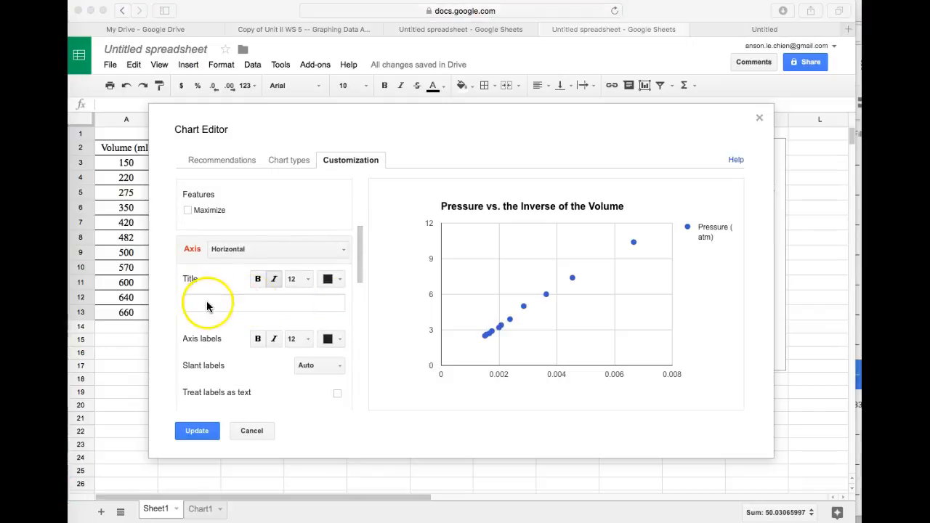
pyautogui.click(207, 304)
pyautogui.click(207, 304)
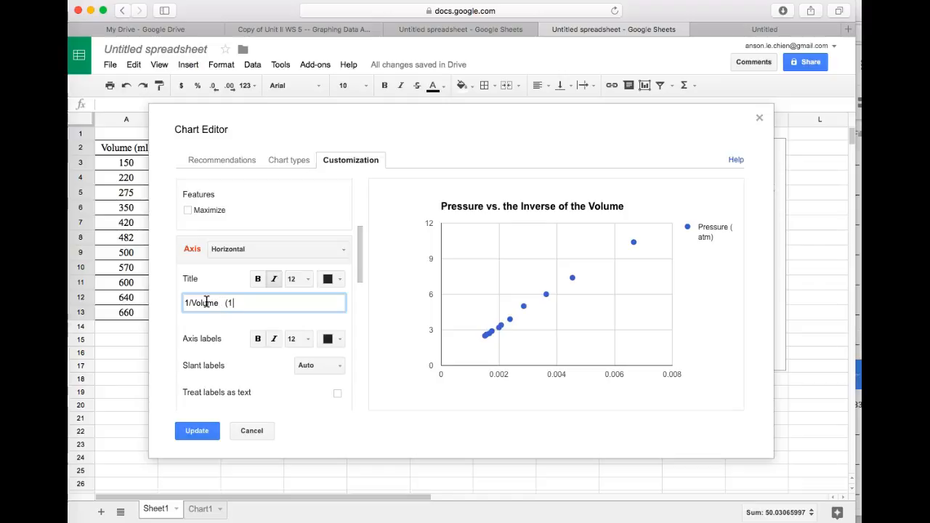
pyautogui.write('L')
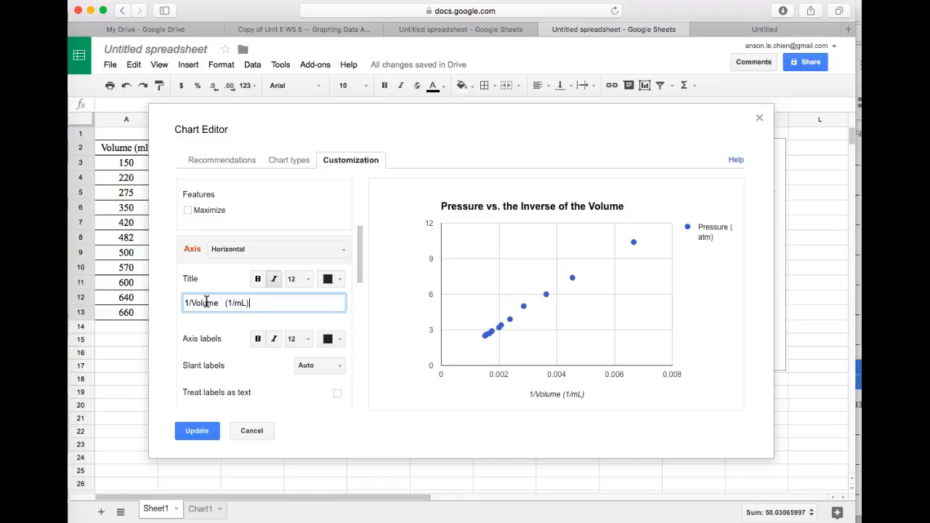
# - Switch to the left vertical axis and set its title to "Pressure (atm)"
pyautogui.click(333, 249)
pyautogui.click(310, 286)
pyautogui.click(216, 300)
pyautogui.write('Pressure (atm')
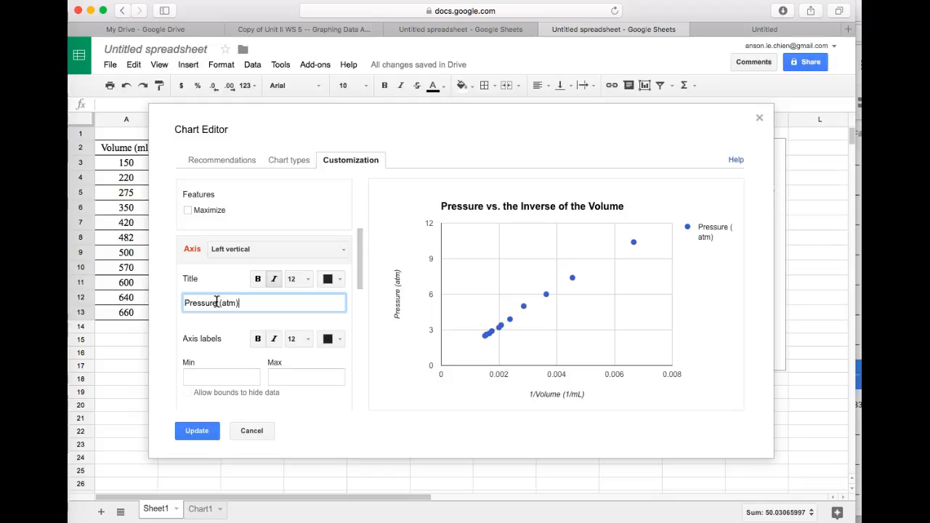
# - Add a Linear trendline to the Pressure (atm) series
pyautogui.click(357, 281)
pyautogui.moveTo(356, 281); pyautogui.dragTo(362, 411)
pyautogui.click(332, 388)
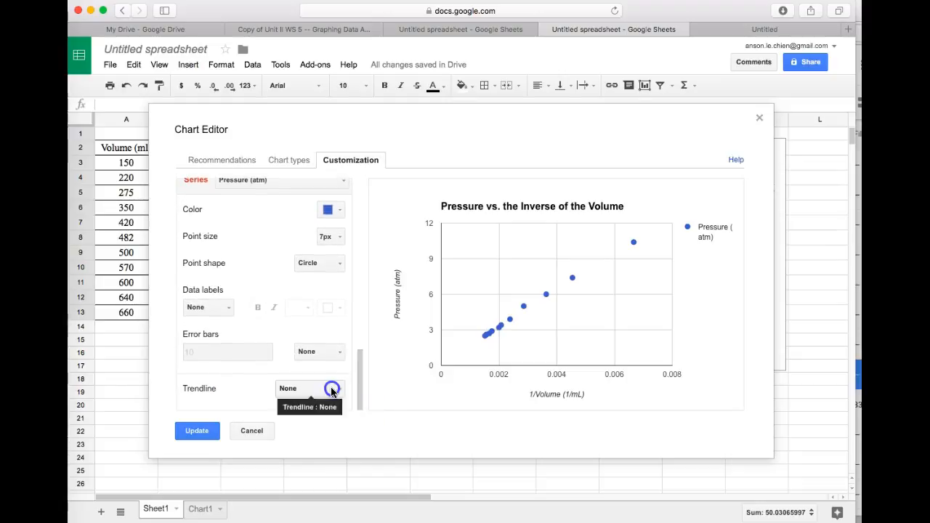
pyautogui.click(320, 433)
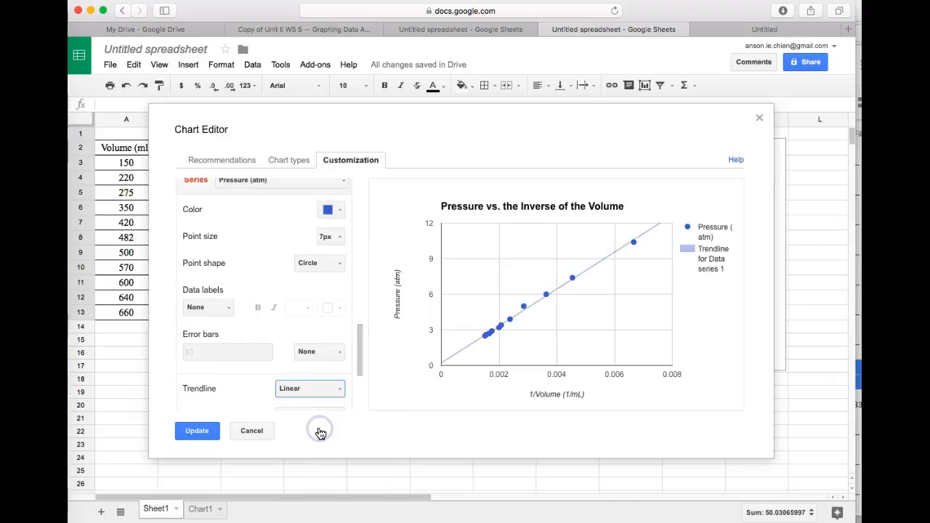
# - Label the trendline with its equation, show R², and apply the chart changes
pyautogui.moveTo(358, 366); pyautogui.dragTo(358, 392)
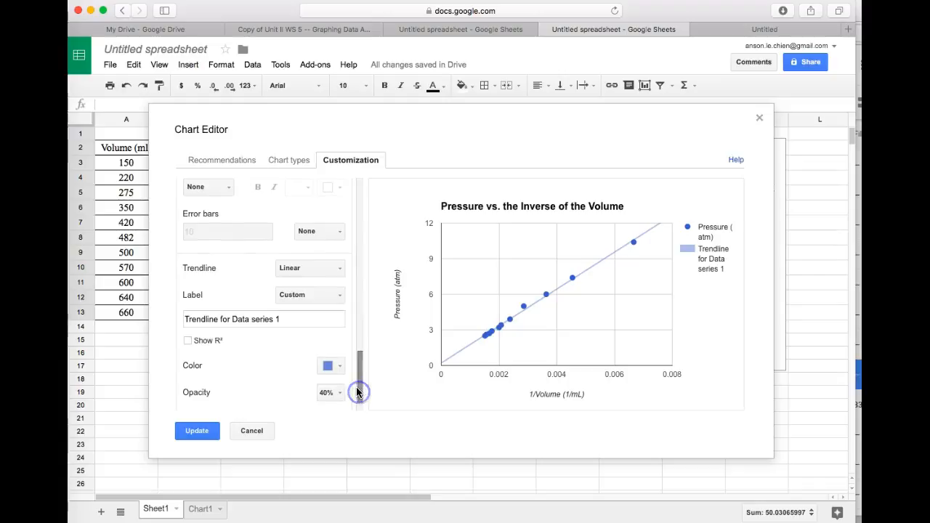
pyautogui.click(314, 297)
pyautogui.click(316, 332)
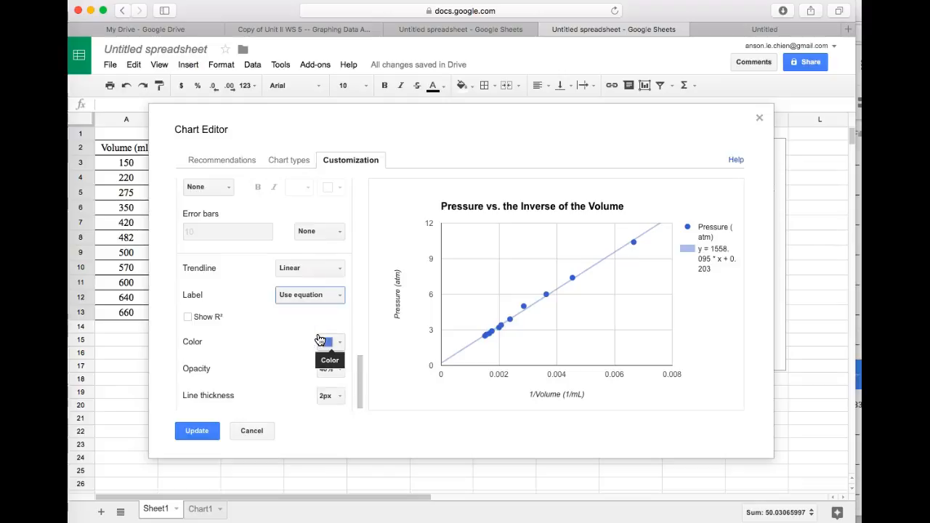
pyautogui.click(188, 318)
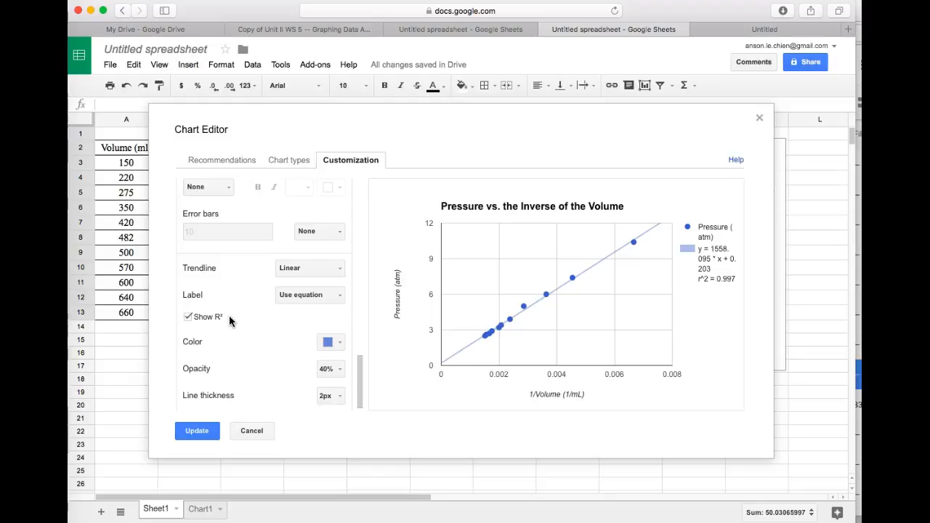
pyautogui.click(196, 431)
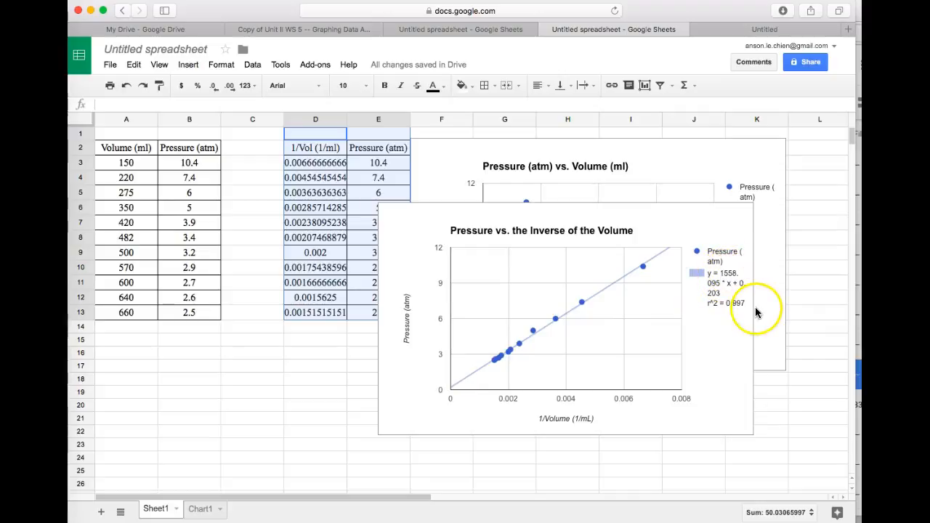
# - Open the chart's menu and switch to a new browser tab
pyautogui.click(735, 231)
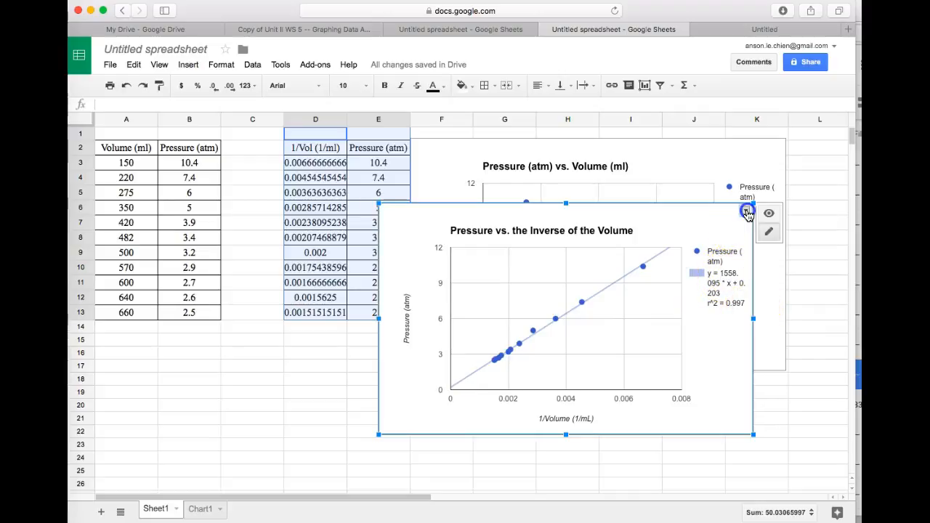
pyautogui.press('super+t')
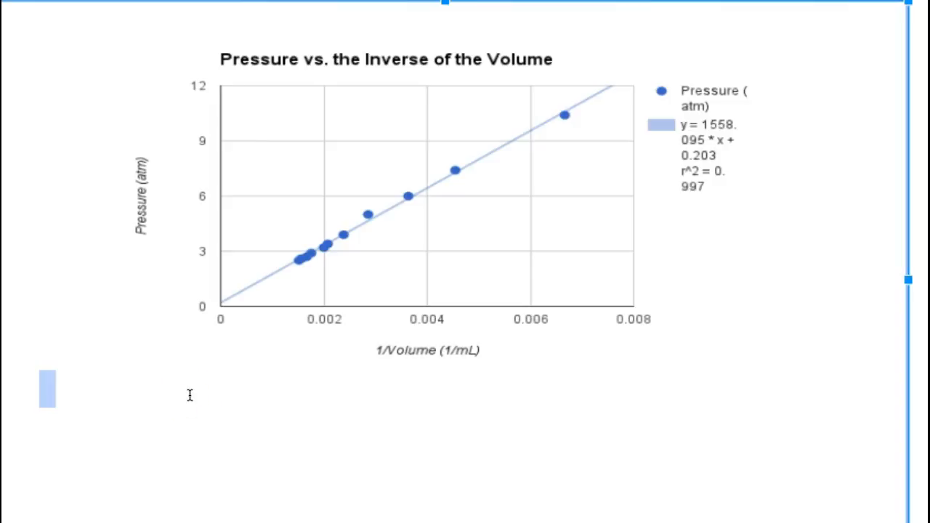